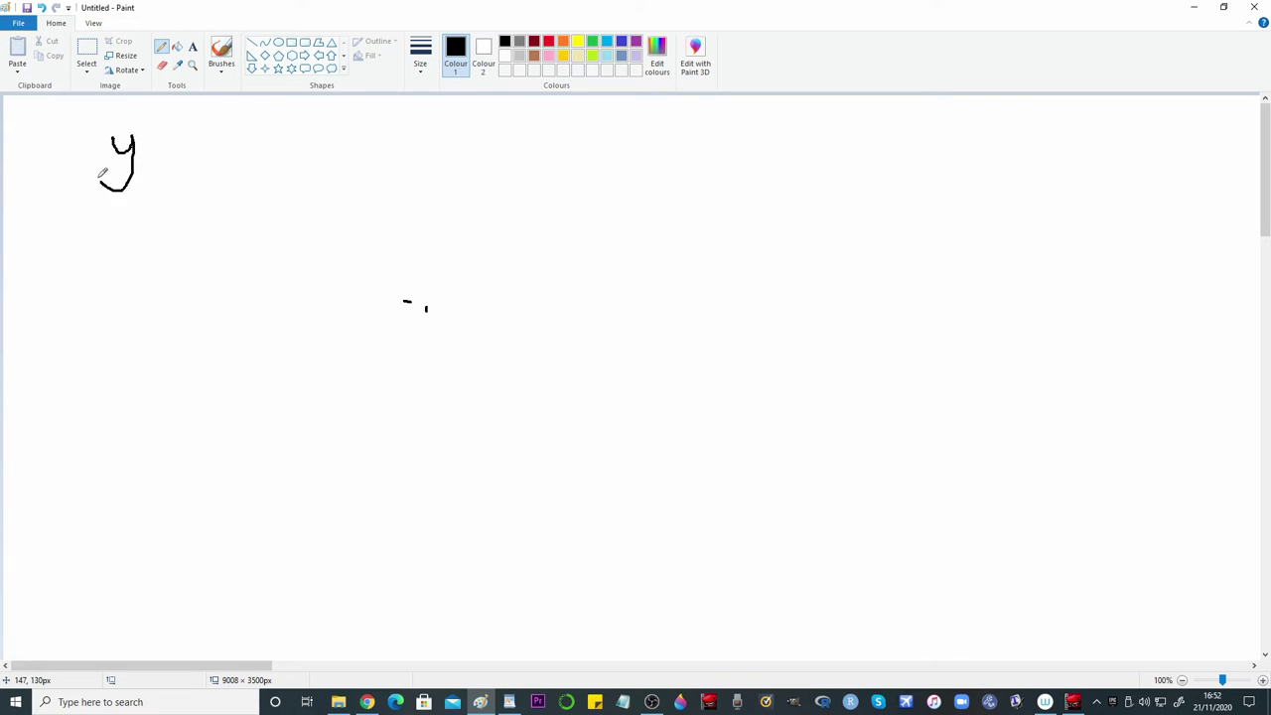
Handwrite the 'mx' strokes after 'y =' with the black pencil
left_click_drag(211, 163, 256, 161)
left_click_drag(239, 145, 294, 165)
left_click_drag(290, 143, 250, 167)
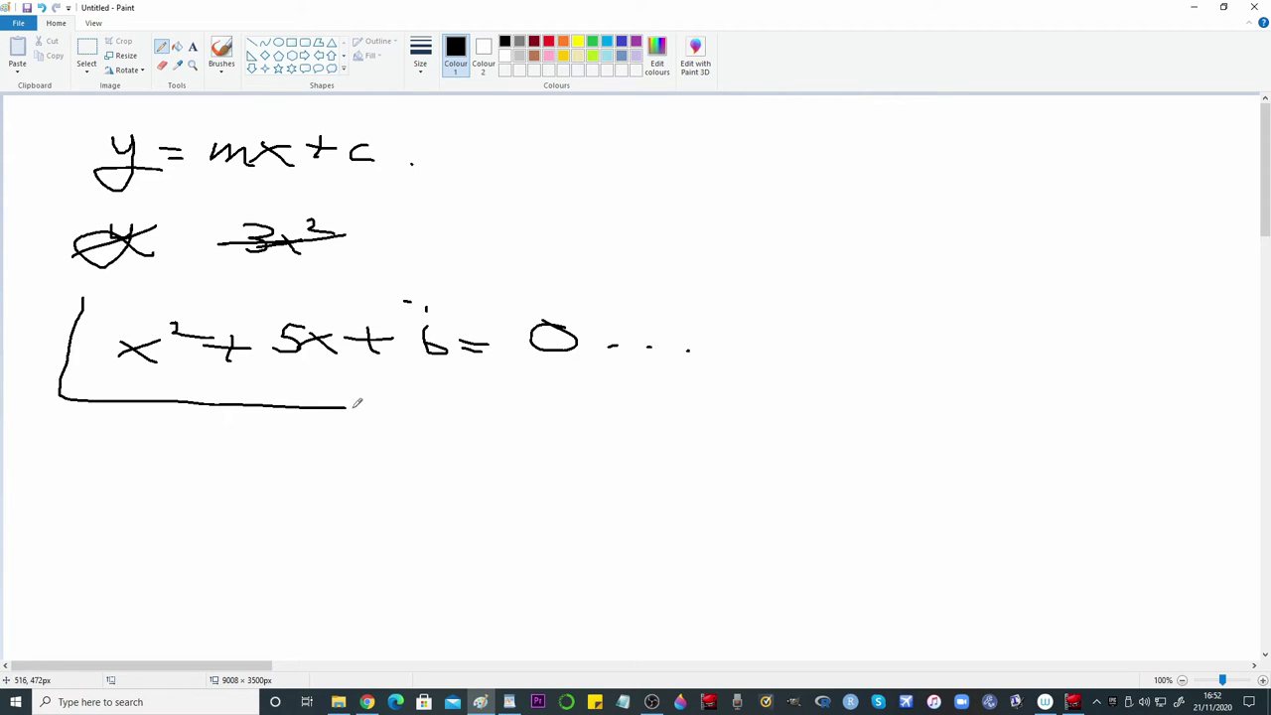
Draw two loops and two underlines around x² + 5x + 6 = 0, then loop the face's mouth
left_click_drag(651, 285, 195, 258)
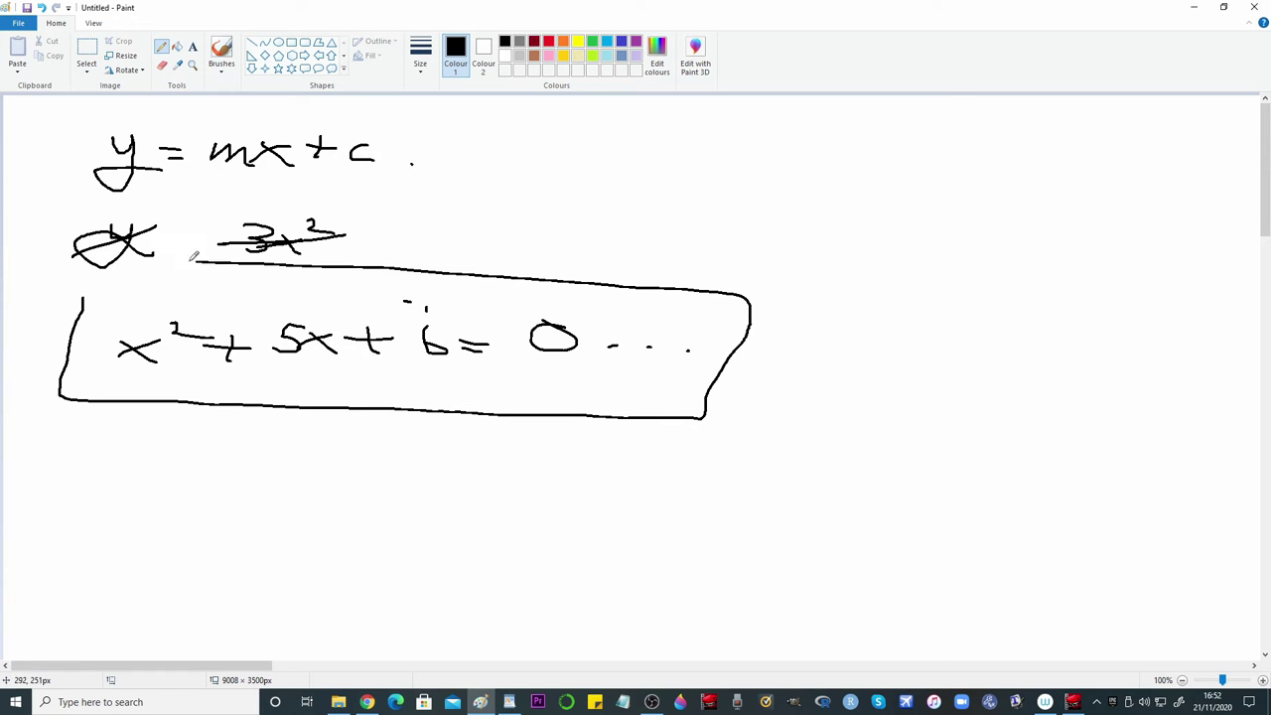
left_click_drag(160, 365, 475, 377)
left_click_drag(572, 312, 181, 280)
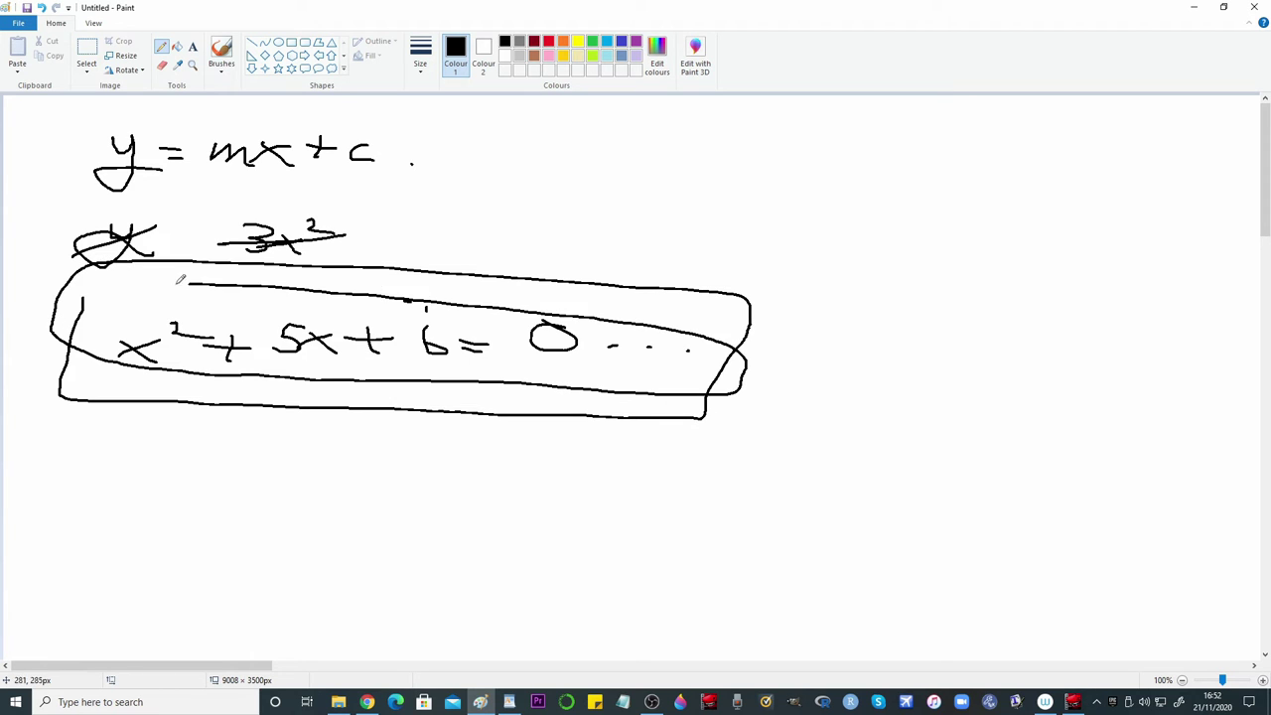
left_click_drag(100, 355, 616, 347)
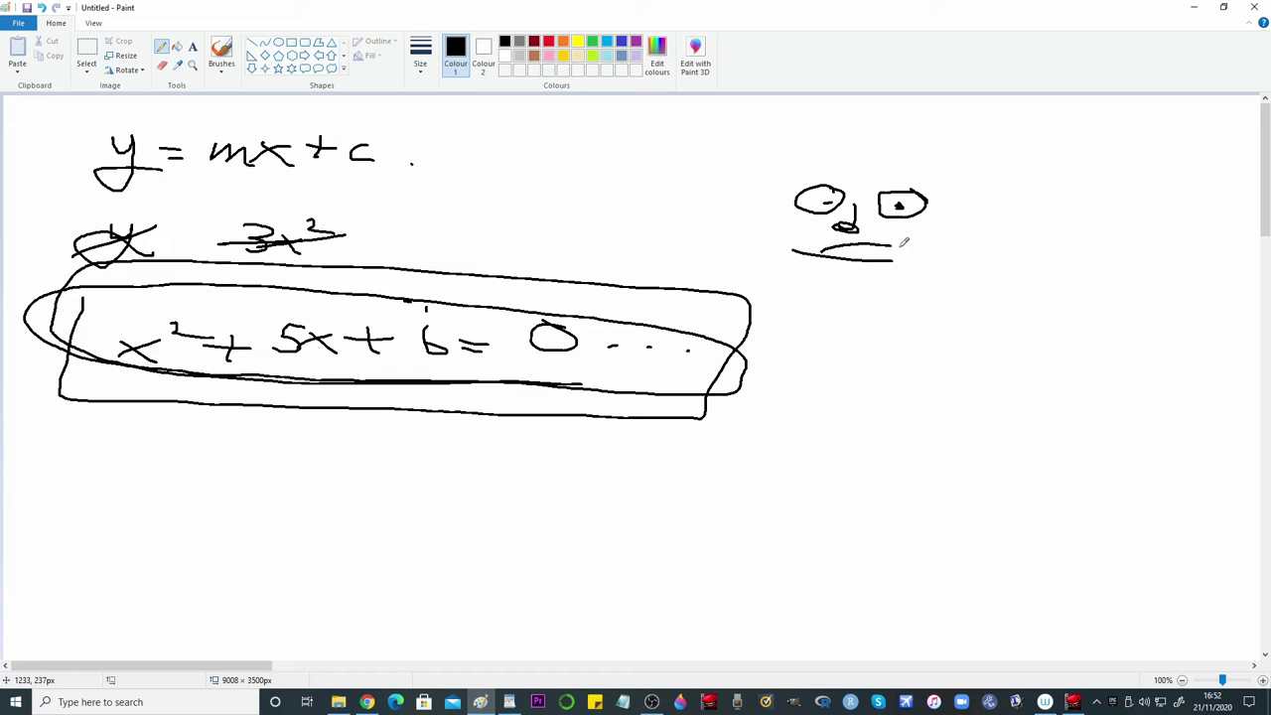
left_click_drag(904, 241, 860, 256)
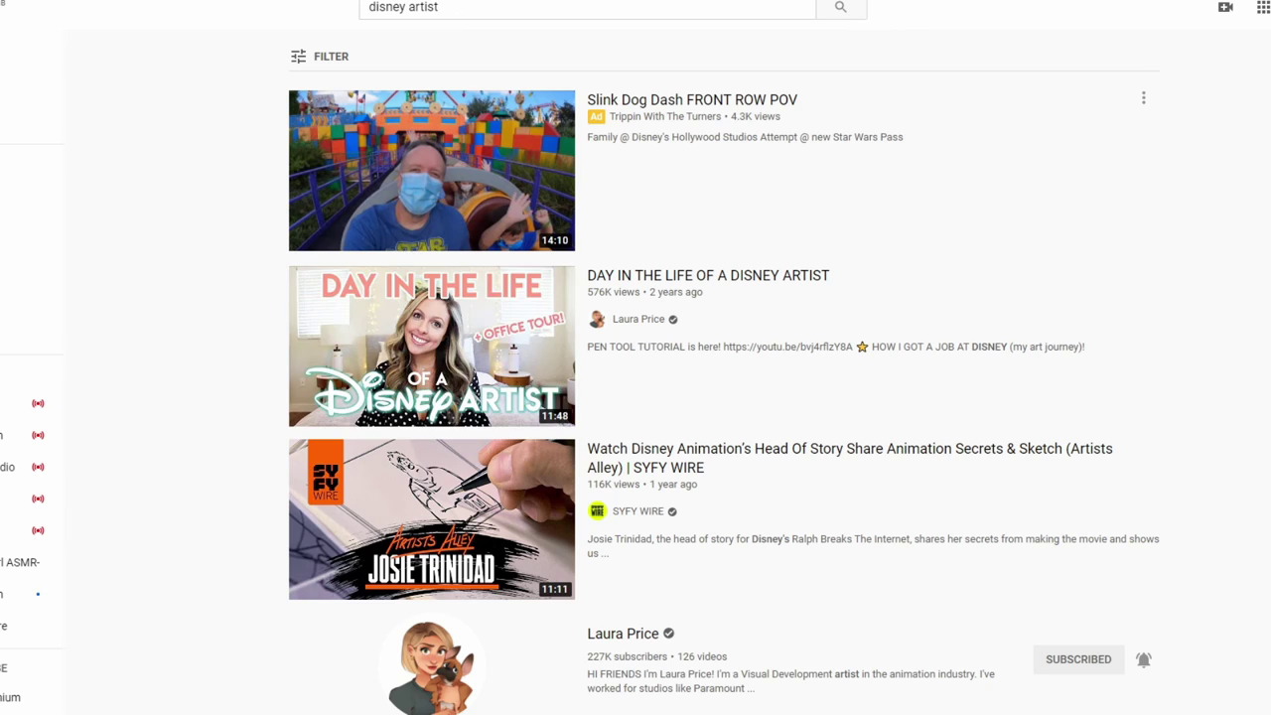
left_click(415, 662)
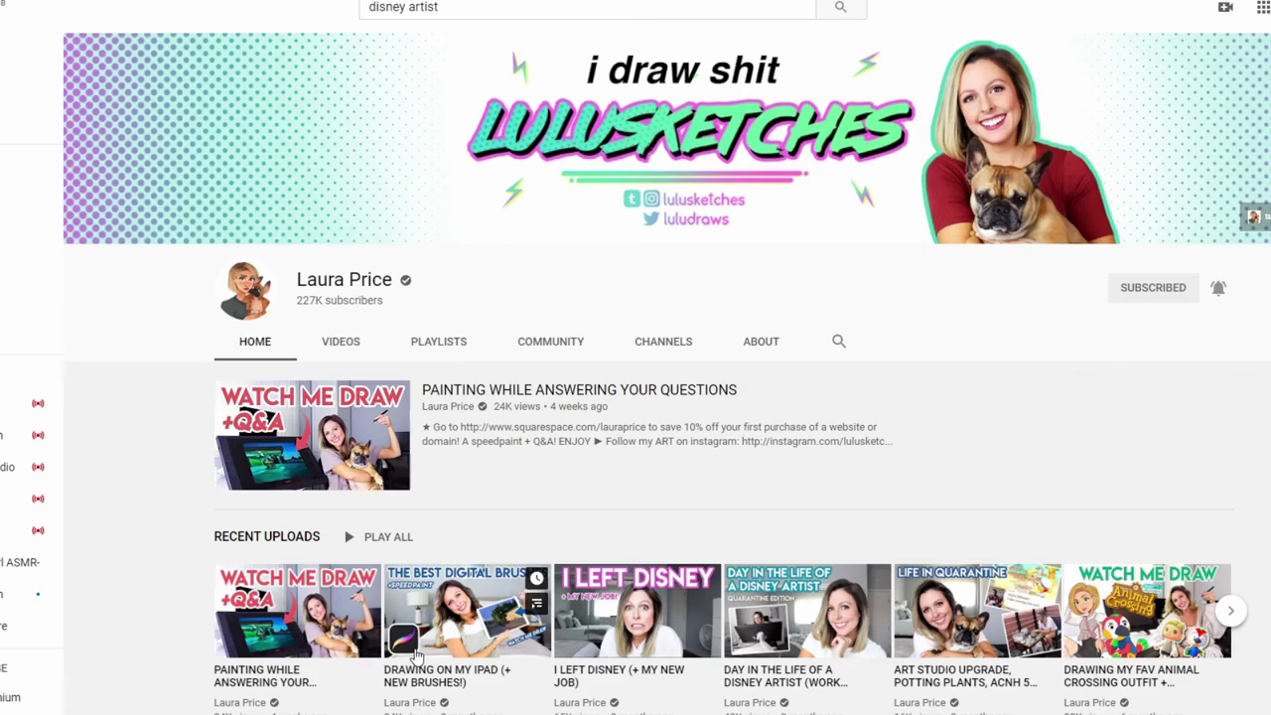